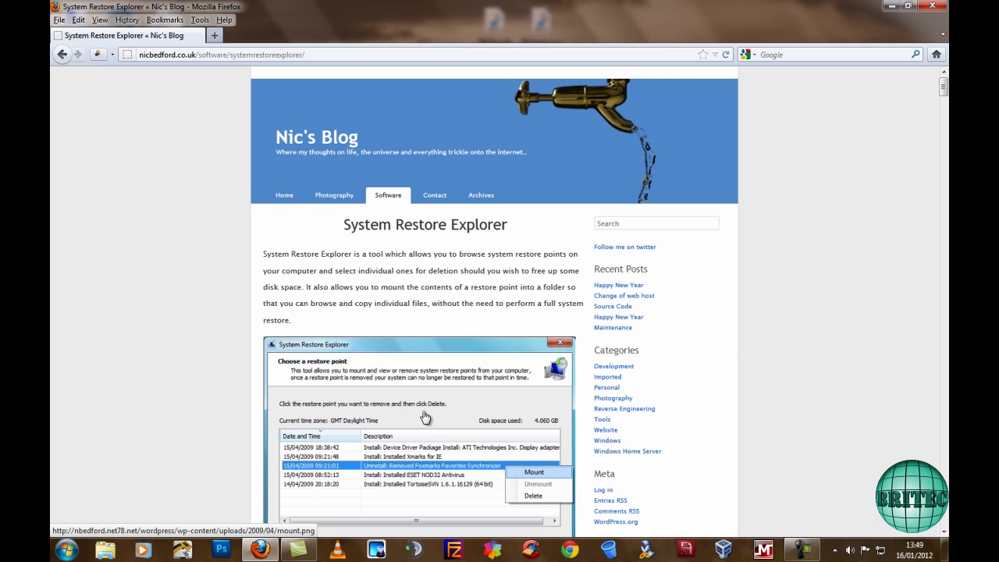
# Run the installer, accept the licence and install System Restore Explorer to the default C:\Program Files (x86)\System Restore Explorer\ folder
pyautogui.click(890, 5)
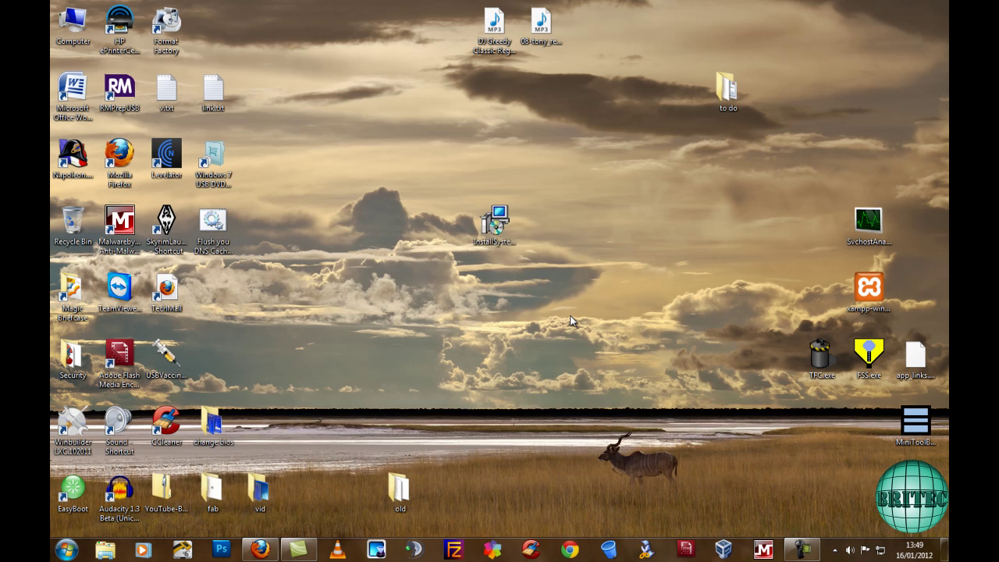
pyautogui.doubleClick(495, 223)
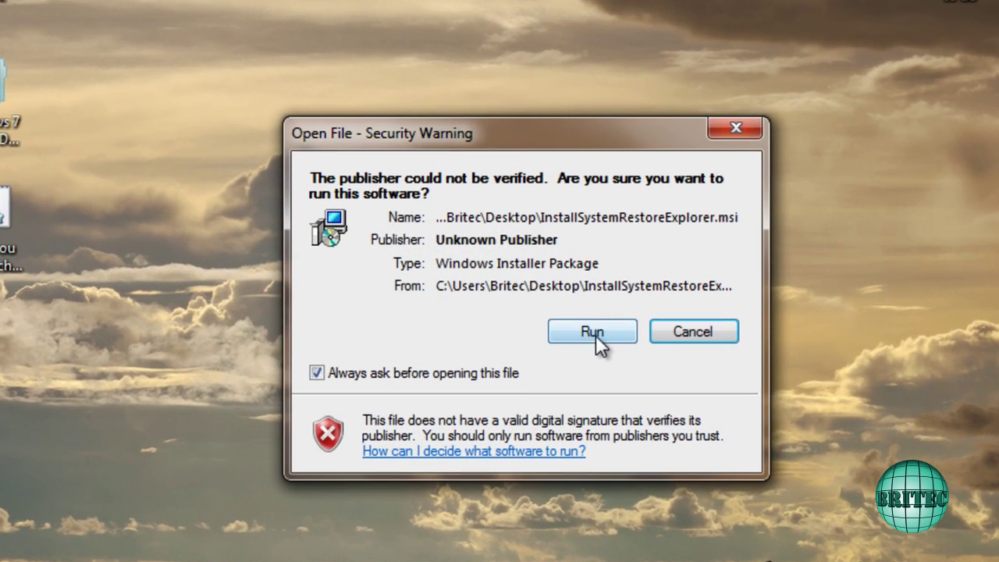
pyautogui.click(591, 332)
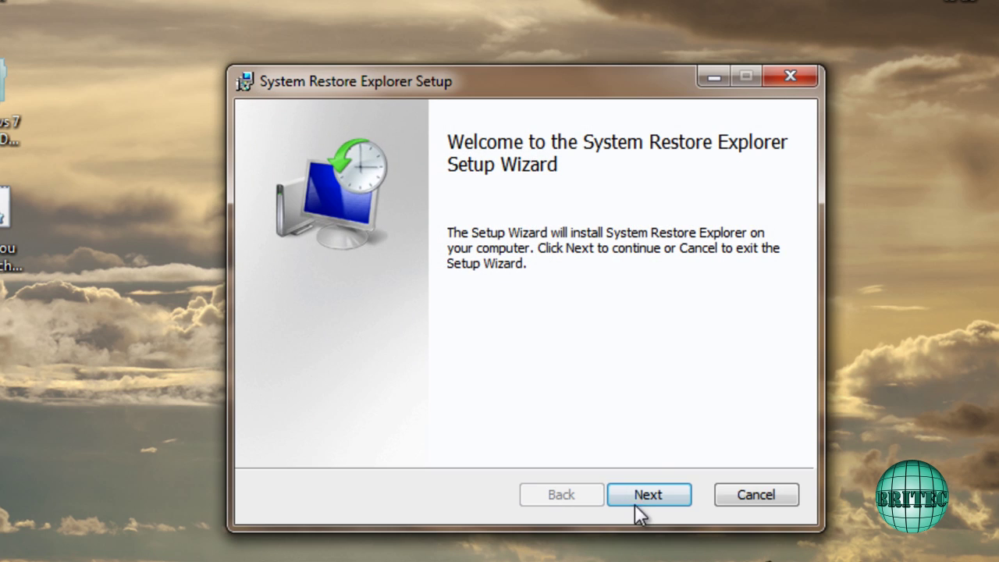
pyautogui.click(644, 499)
pyautogui.click(273, 439)
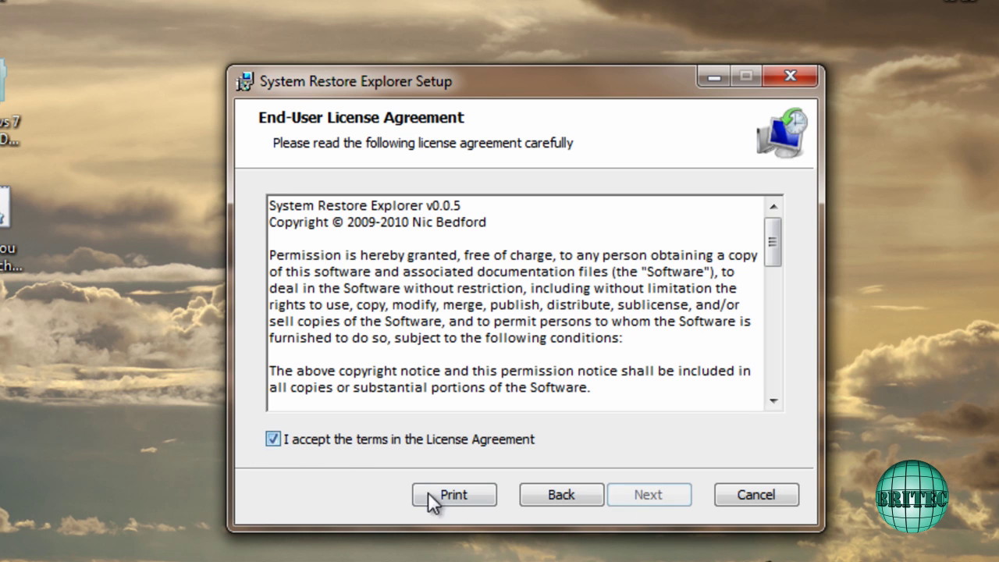
pyautogui.click(645, 504)
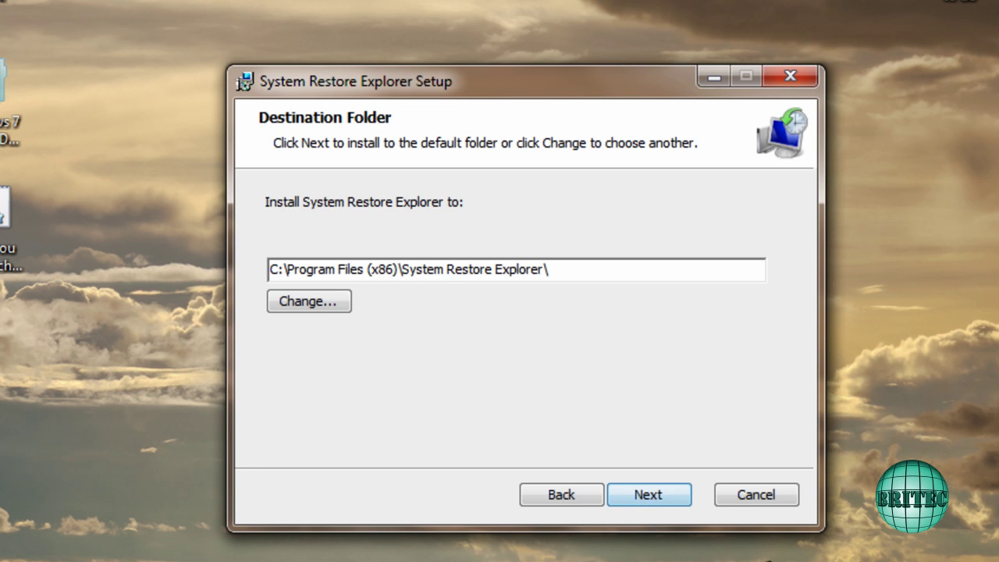
pyautogui.click(651, 493)
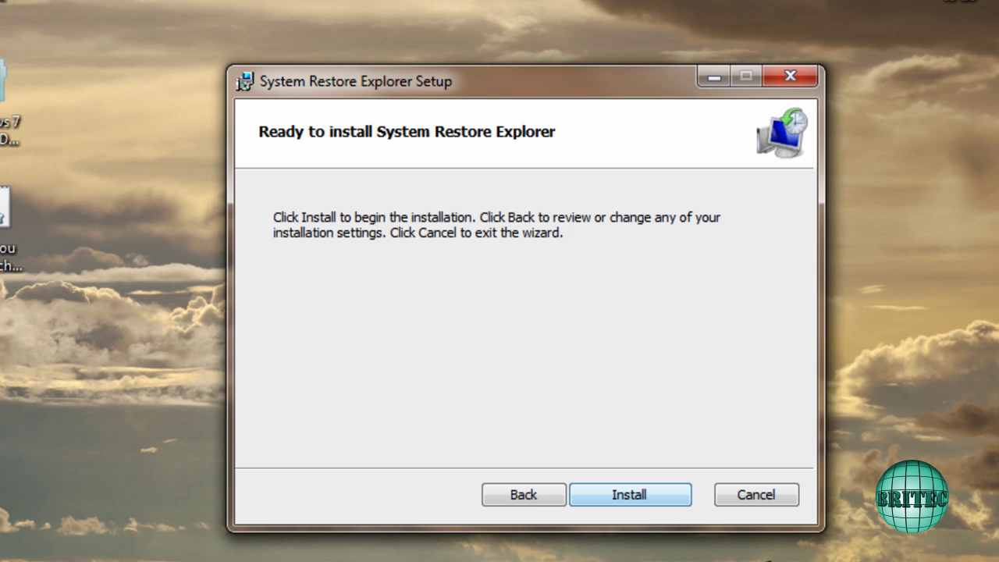
pyautogui.click(639, 501)
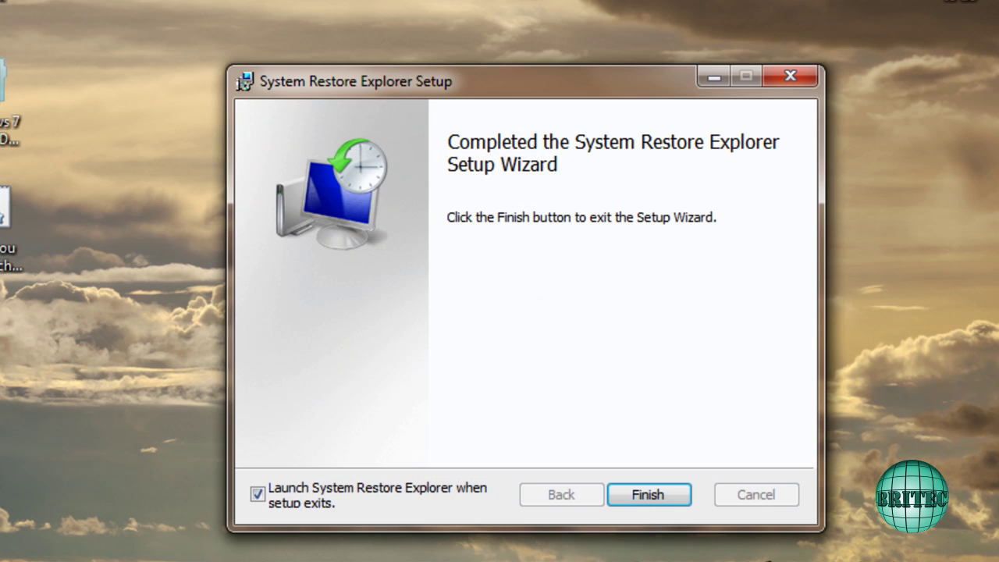
# Finish setup to launch System Restore Explorer and select the 14/01/2012 15:11:36 restore point
pyautogui.click(654, 498)
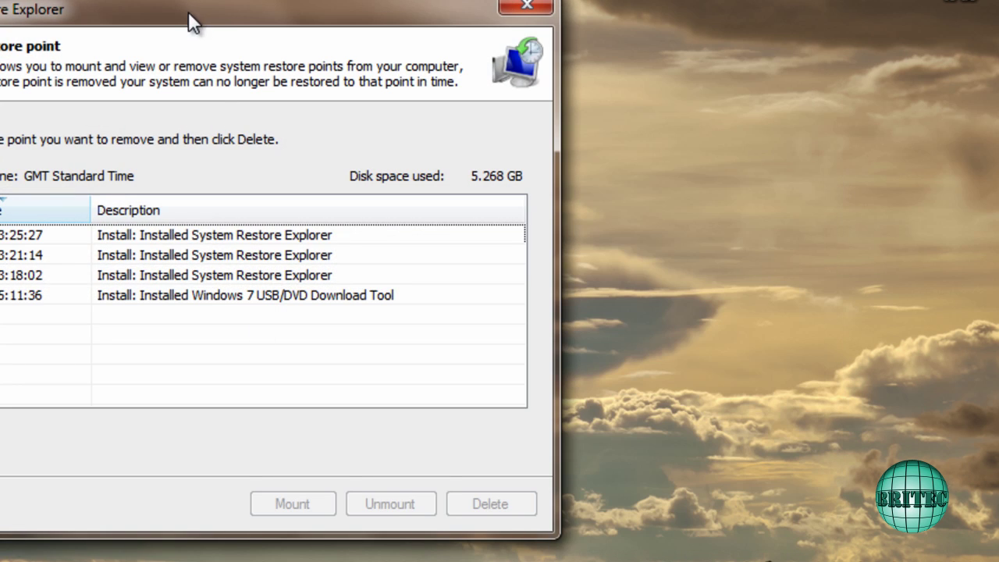
pyautogui.moveTo(188, 12); pyautogui.dragTo(546, 83)
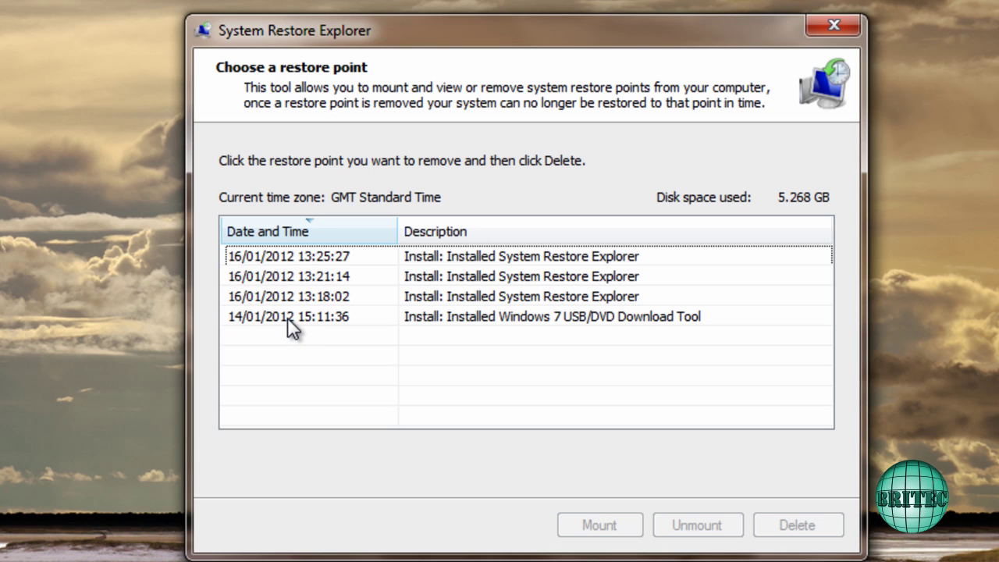
pyautogui.click(450, 319)
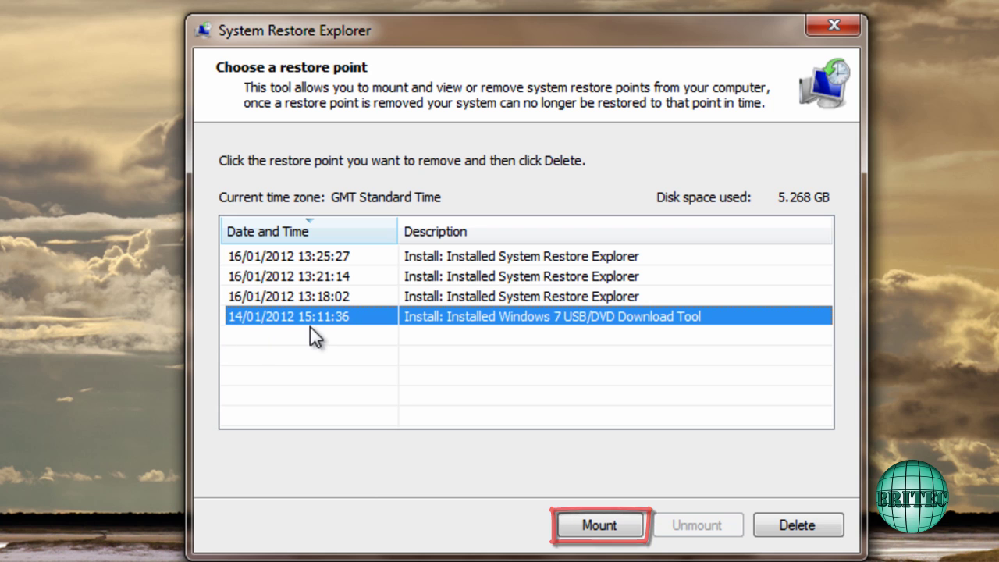
# Mount the 14/01/2012 15:11:36 restore point and select globe.jpg in its folder
pyautogui.click(591, 528)
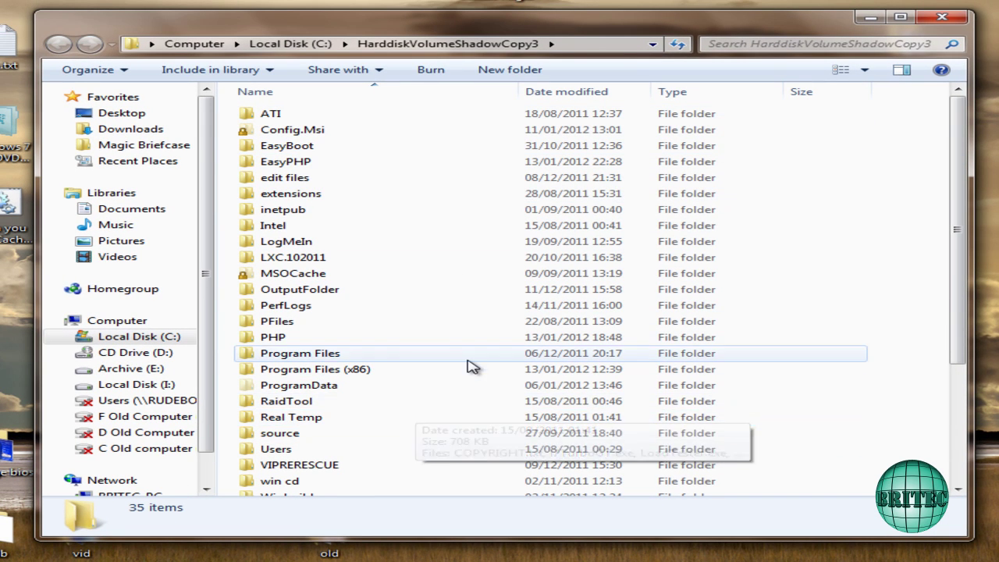
pyautogui.moveTo(957, 261); pyautogui.dragTo(960, 374)
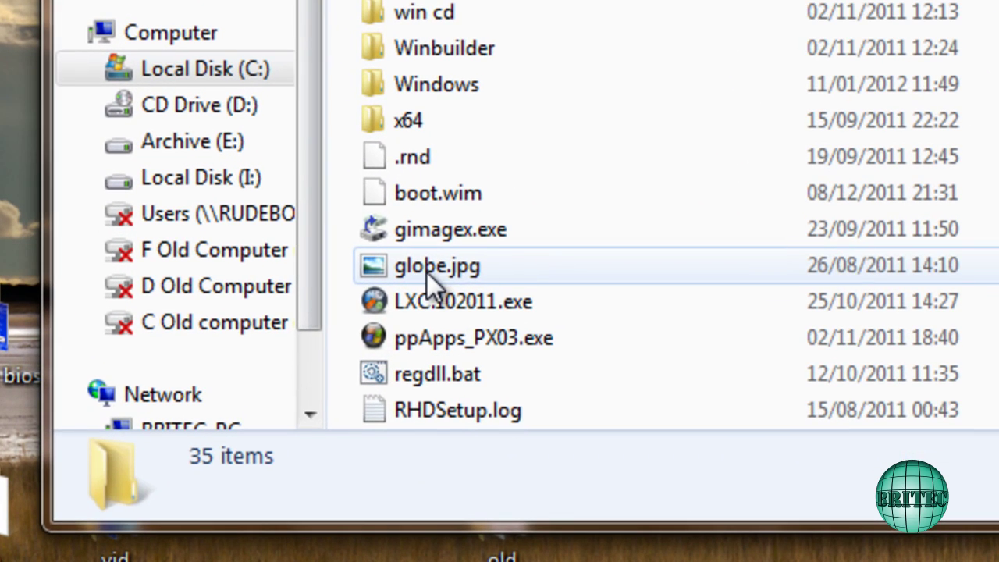
pyautogui.click(426, 269)
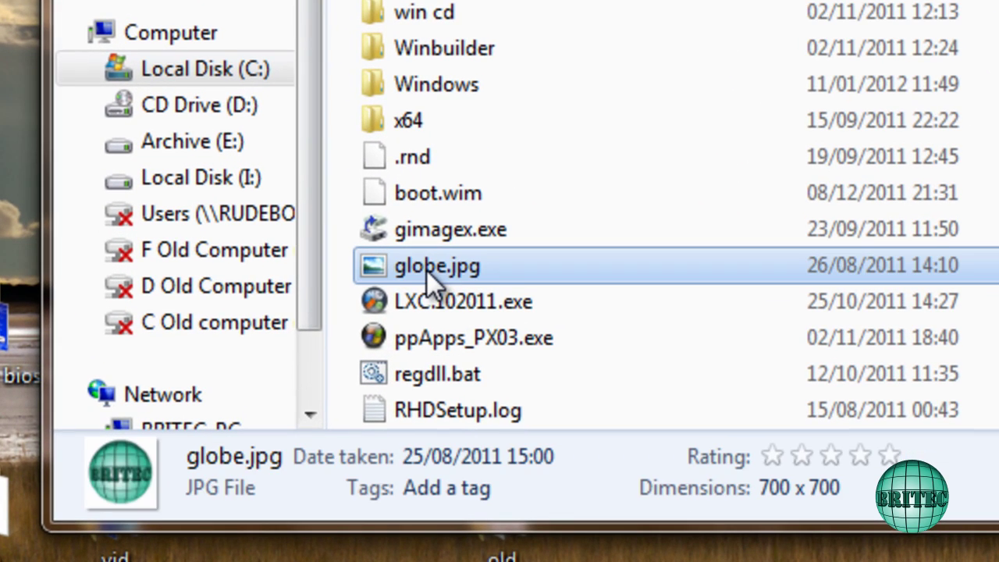
# Copy globe.jpg from the mounted restore point and paste it onto the desktop
pyautogui.rightClick(426, 269)
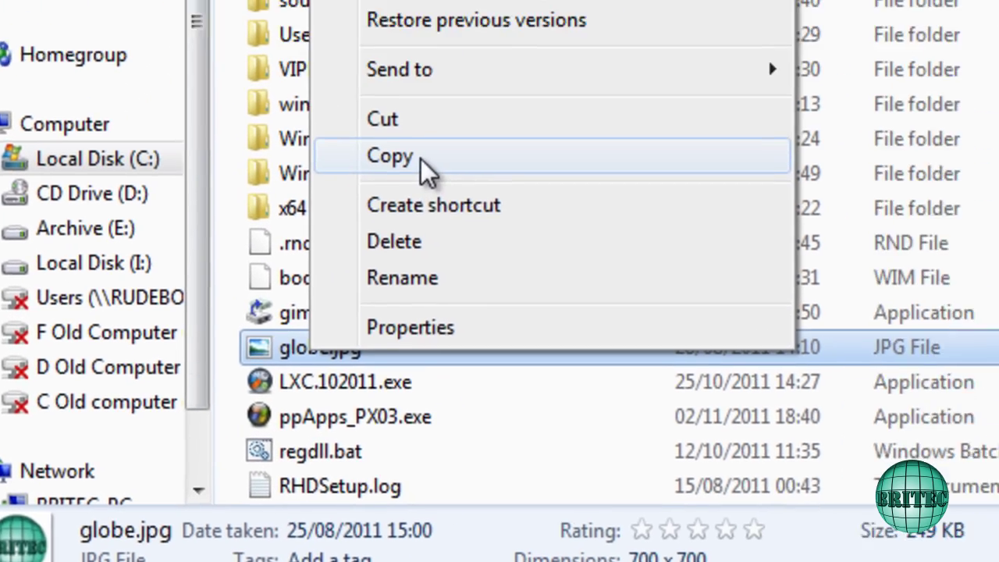
pyautogui.click(531, 69)
pyautogui.rightClick(775, 48)
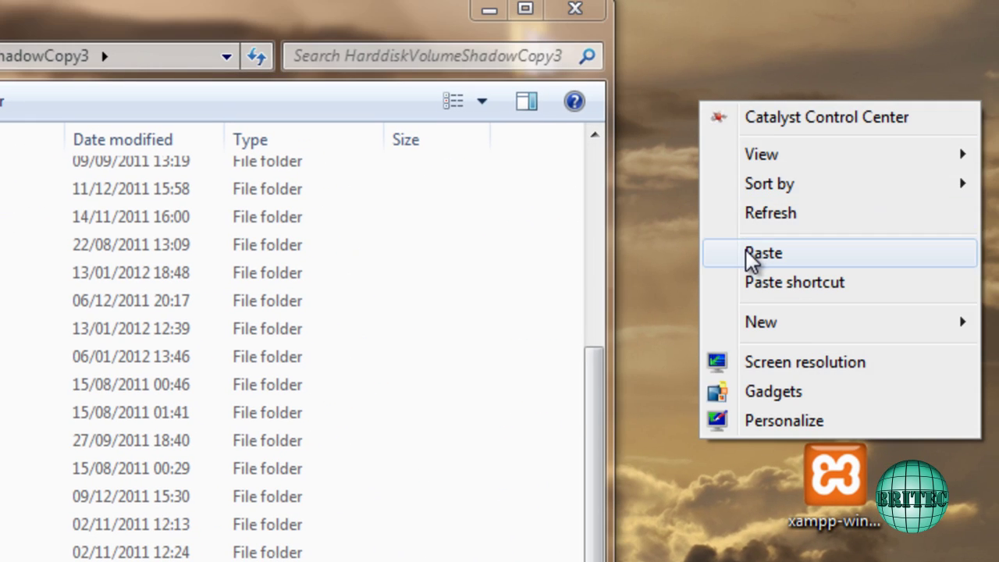
pyautogui.click(825, 210)
pyautogui.moveTo(720, 39); pyautogui.dragTo(621, 435)
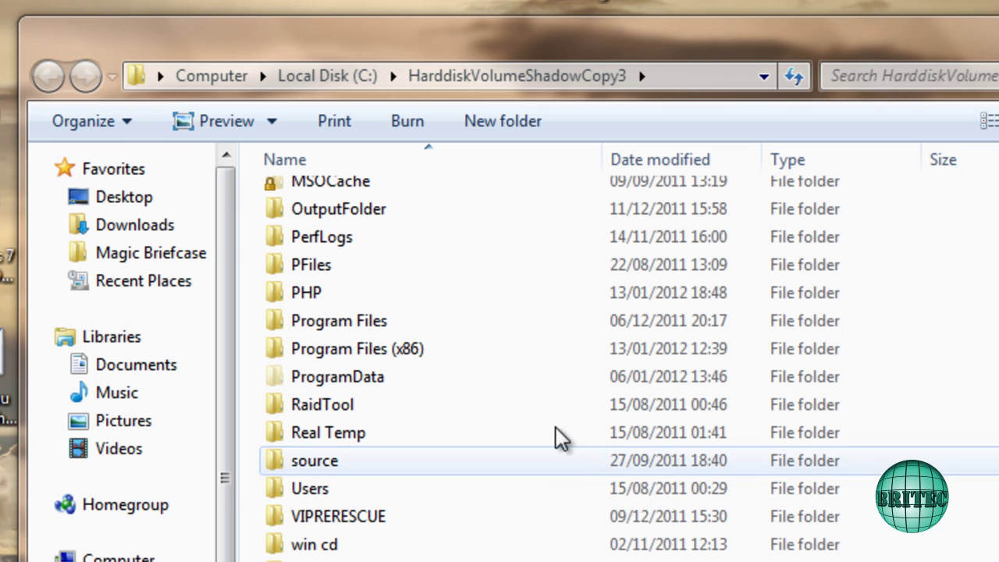
pyautogui.scroll(4, 546, 366)
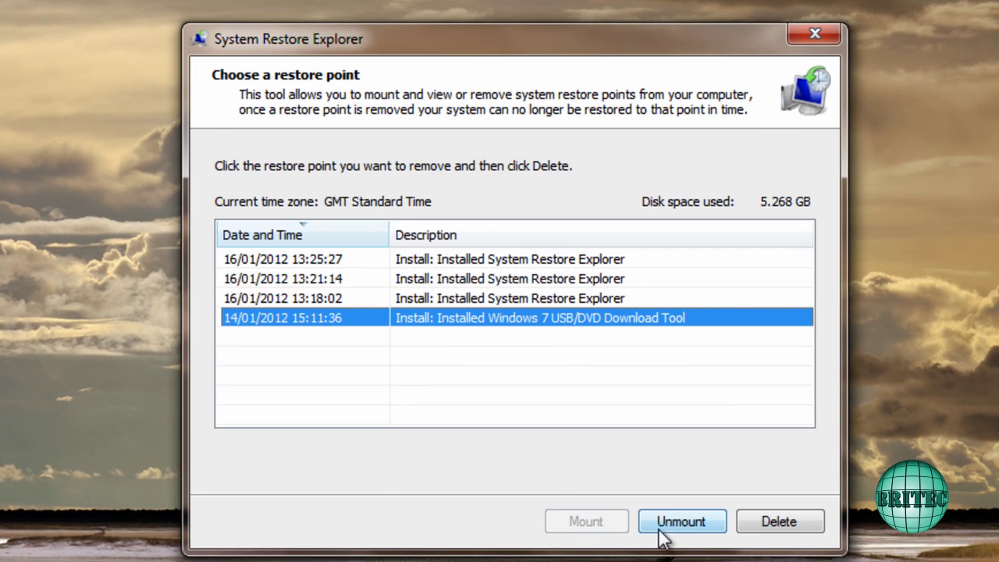
# Unmount the 14/01/2012 15:11:36 restore point, then delete it and confirm with Yes
pyautogui.click(683, 527)
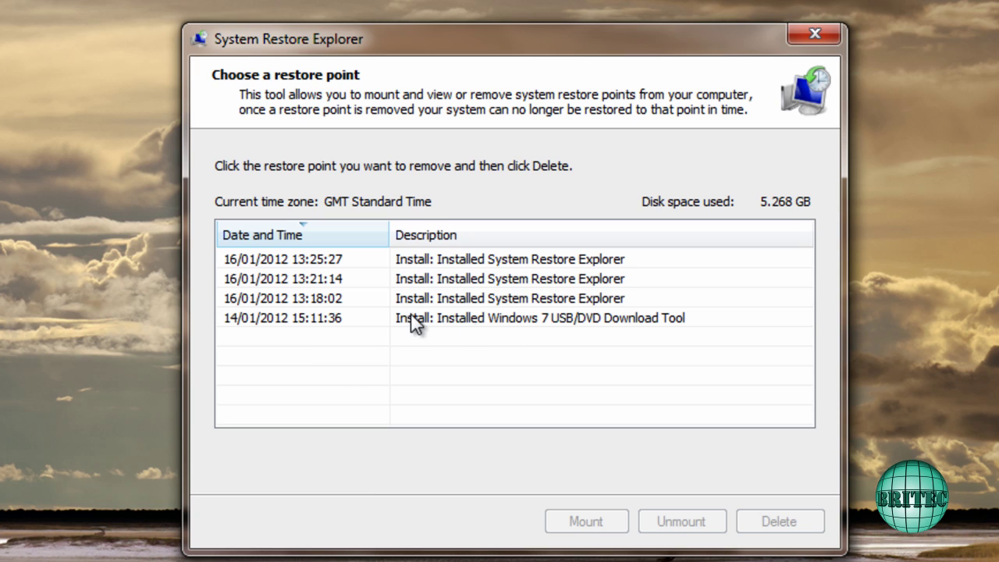
pyautogui.click(303, 328)
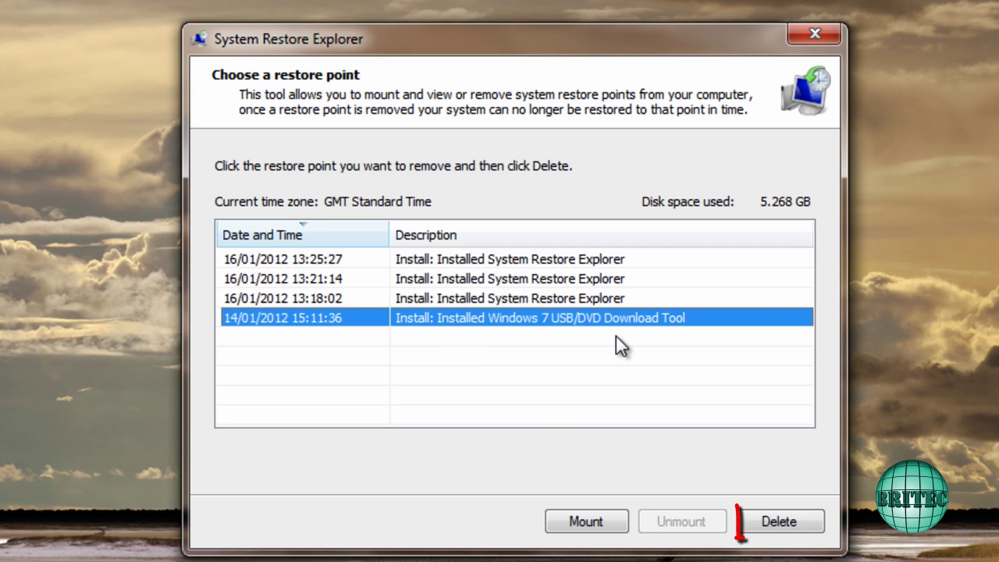
pyautogui.click(758, 524)
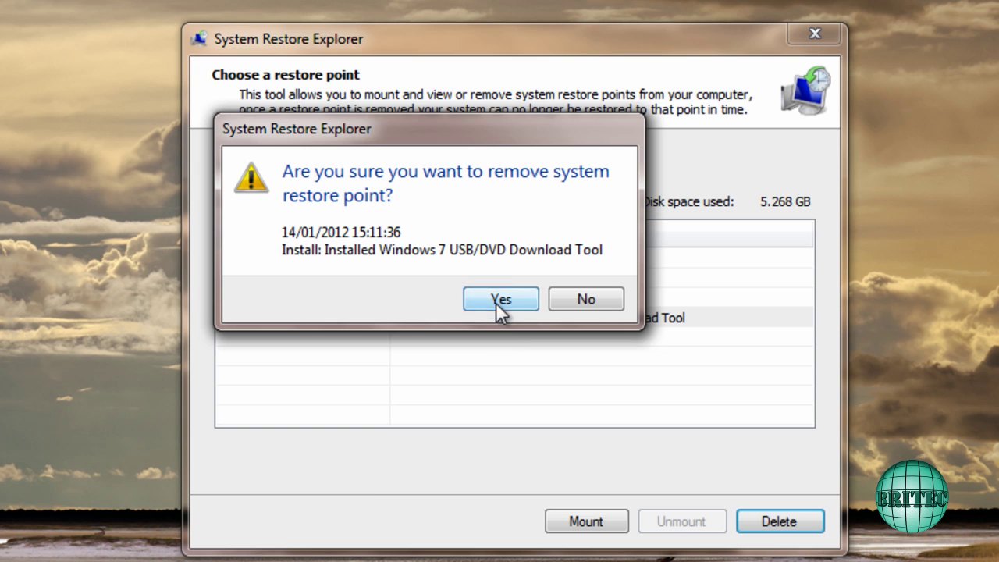
pyautogui.click(498, 304)
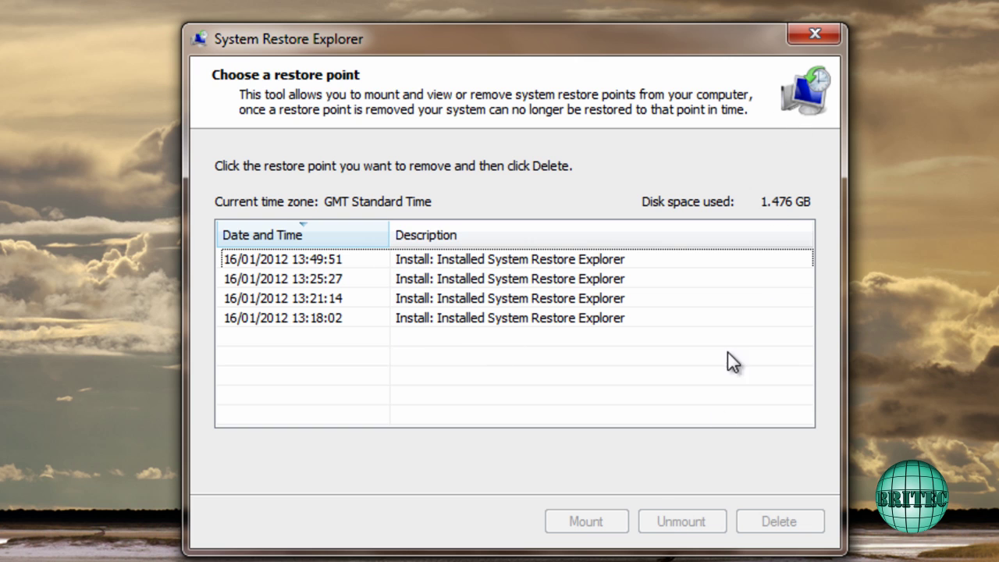
# Close the program, rerun the .msi installer and choose Remove to uninstall System Restore Explorer
pyautogui.click(818, 40)
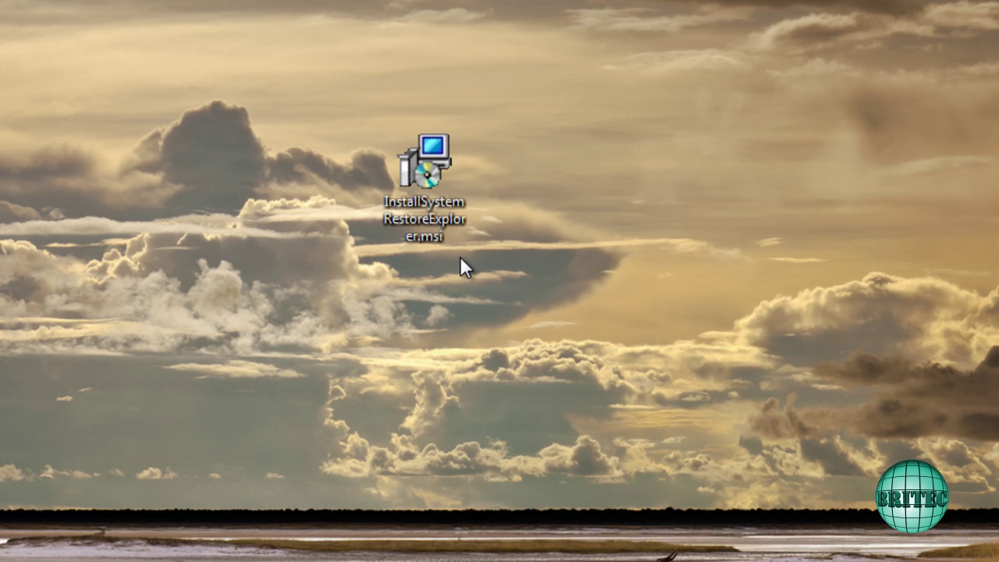
pyautogui.doubleClick(428, 157)
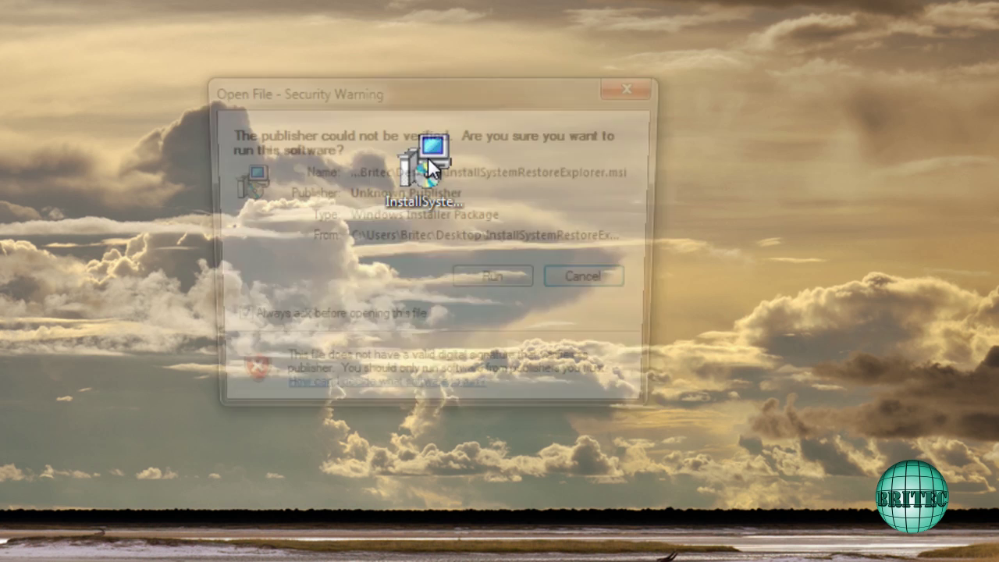
pyautogui.click(487, 282)
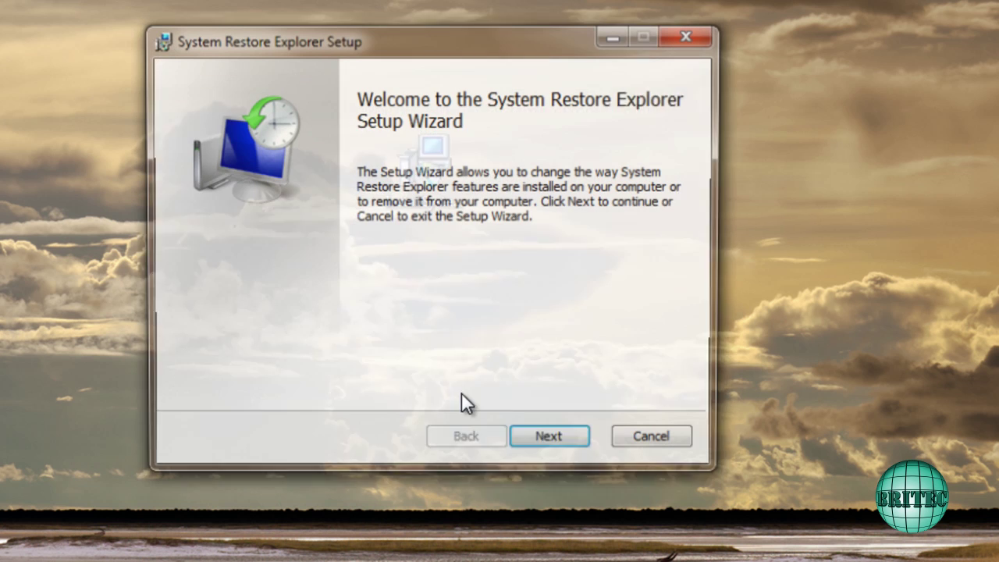
pyautogui.click(551, 443)
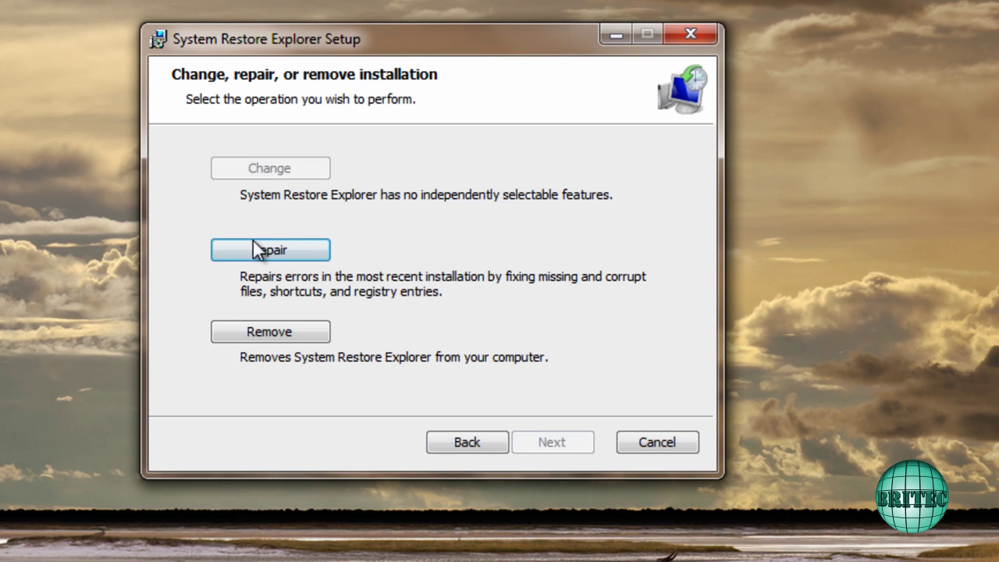
pyautogui.click(270, 332)
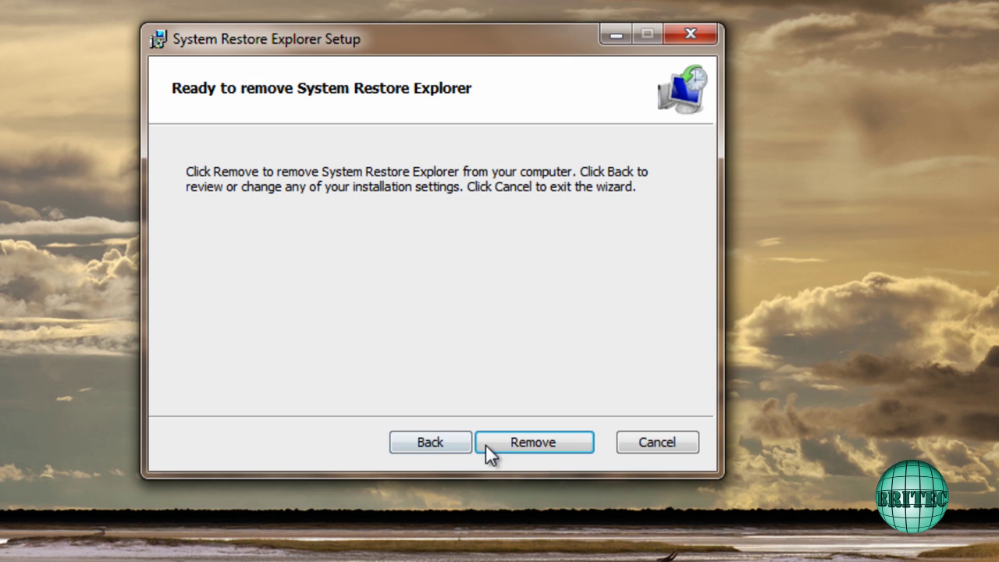
pyautogui.click(537, 445)
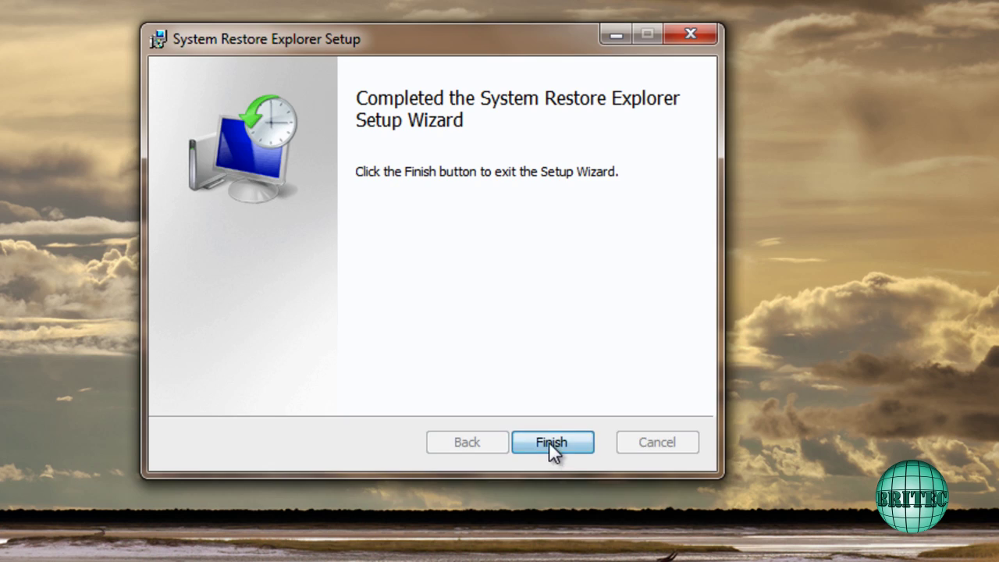
# Click Finish on the uninstall wizard to return to the desktop with globe.jpg
pyautogui.click(549, 442)
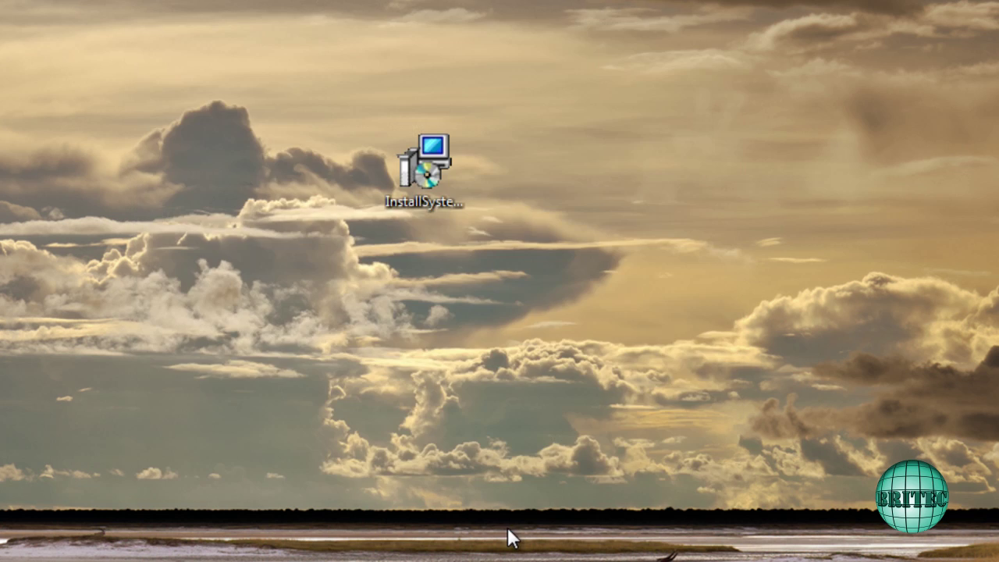